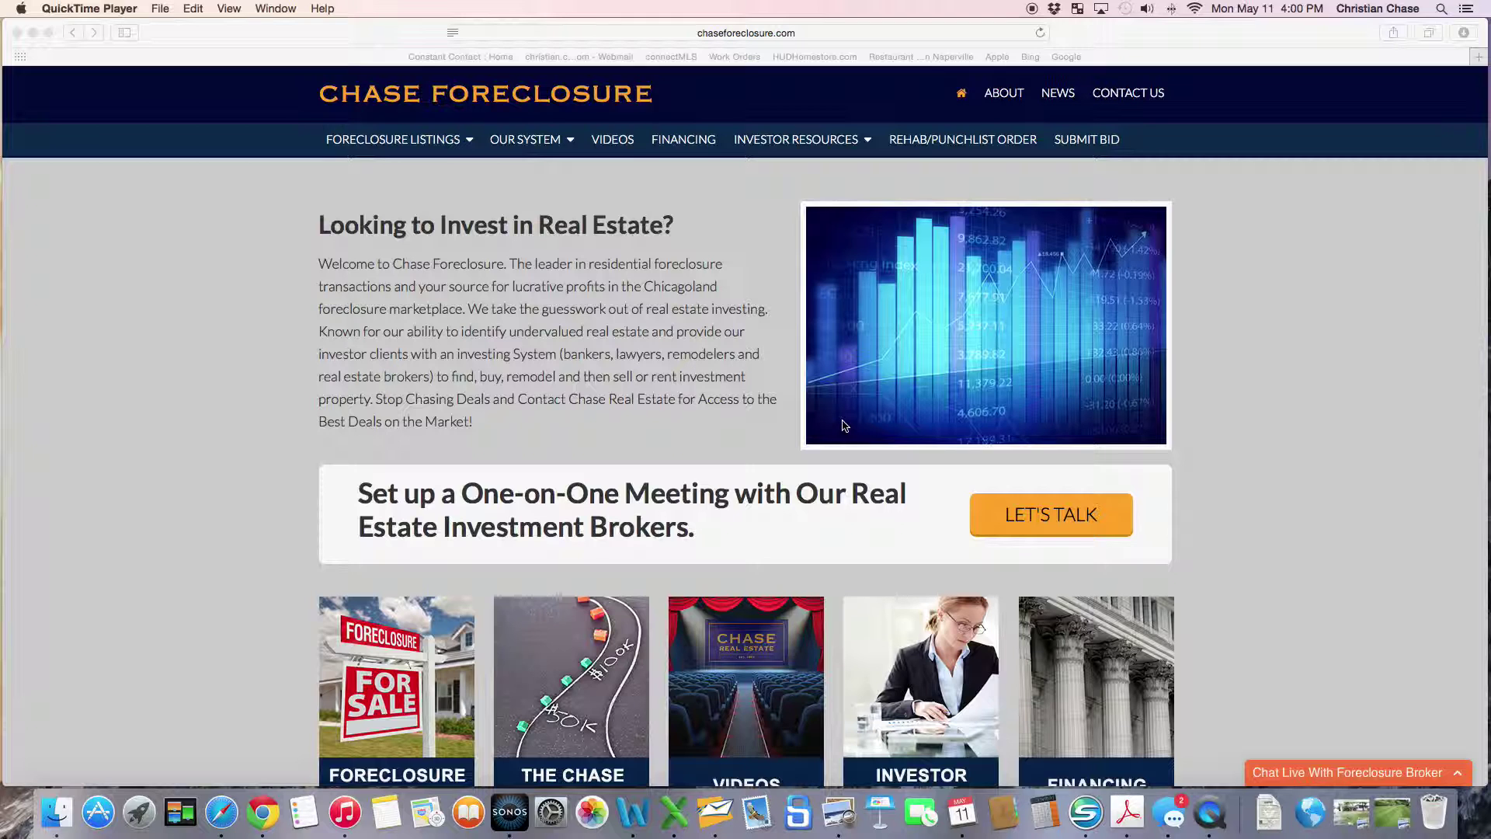
View the overgrown-lawn house photo and the mowed striped-lawn photo, then close both.
left_click(1353, 813)
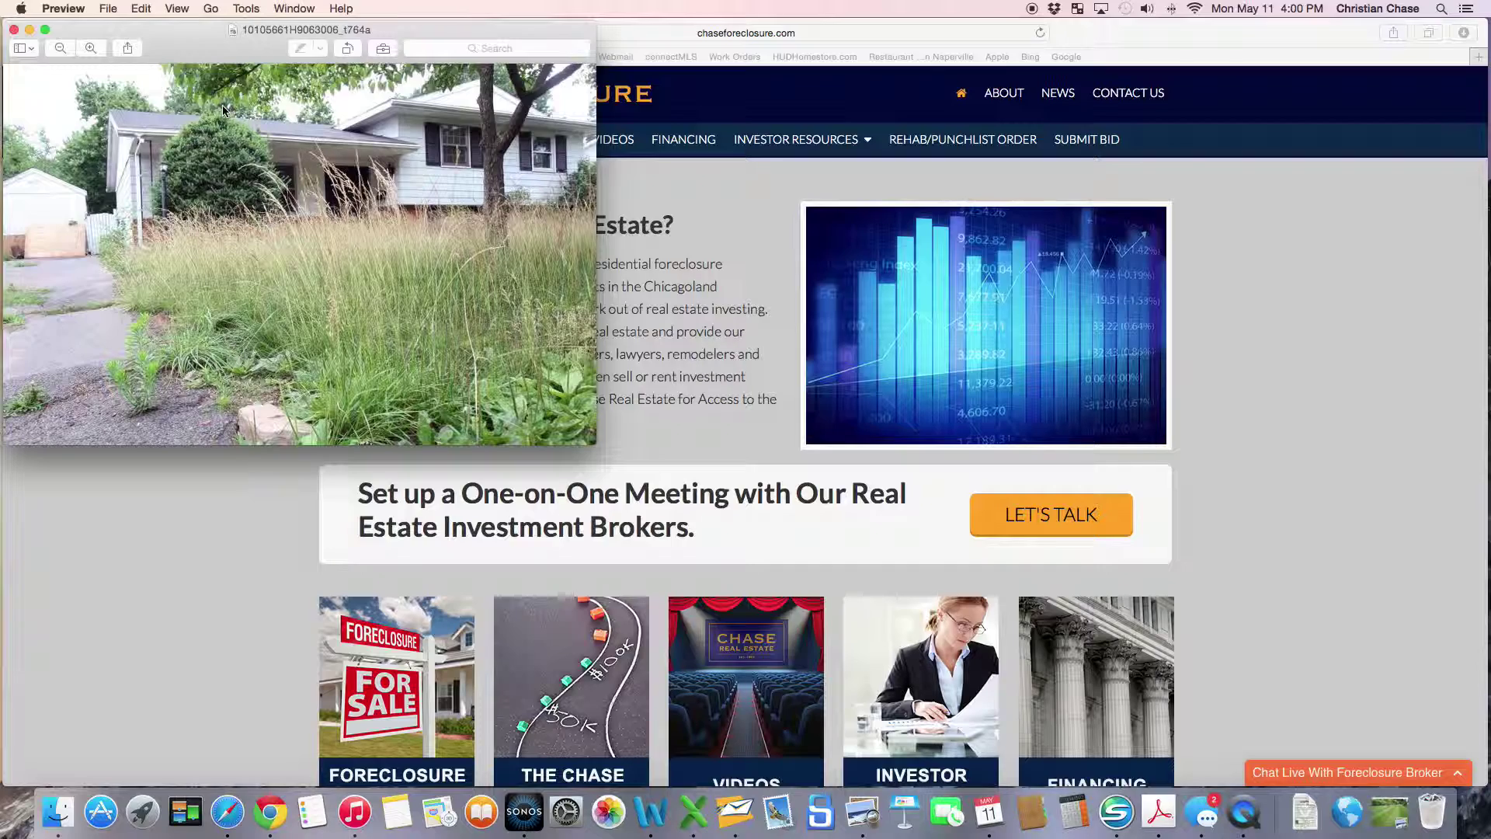
left_click(1389, 812)
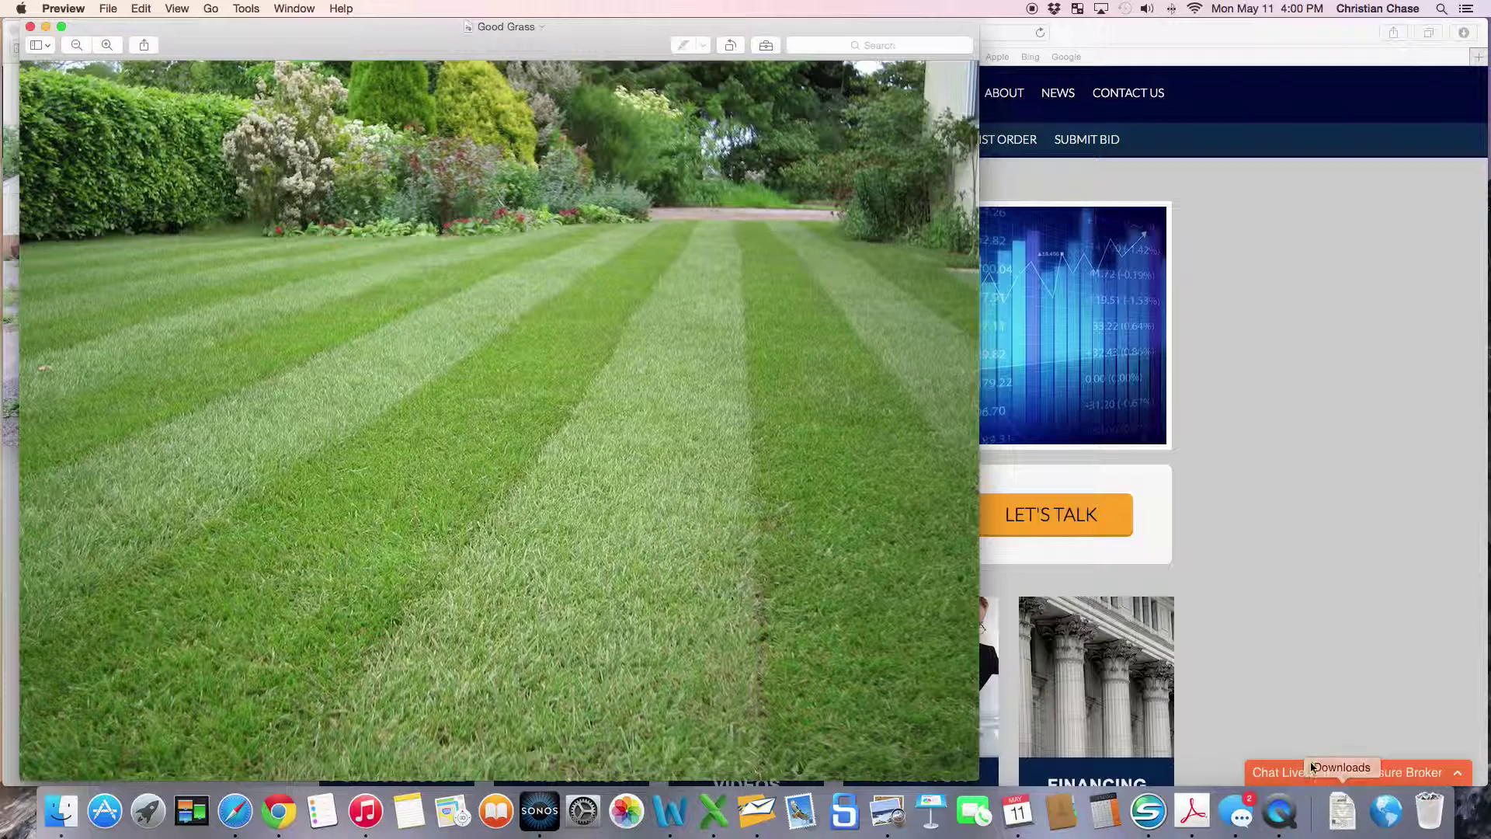
left_click(46, 26)
left_click(29, 30)
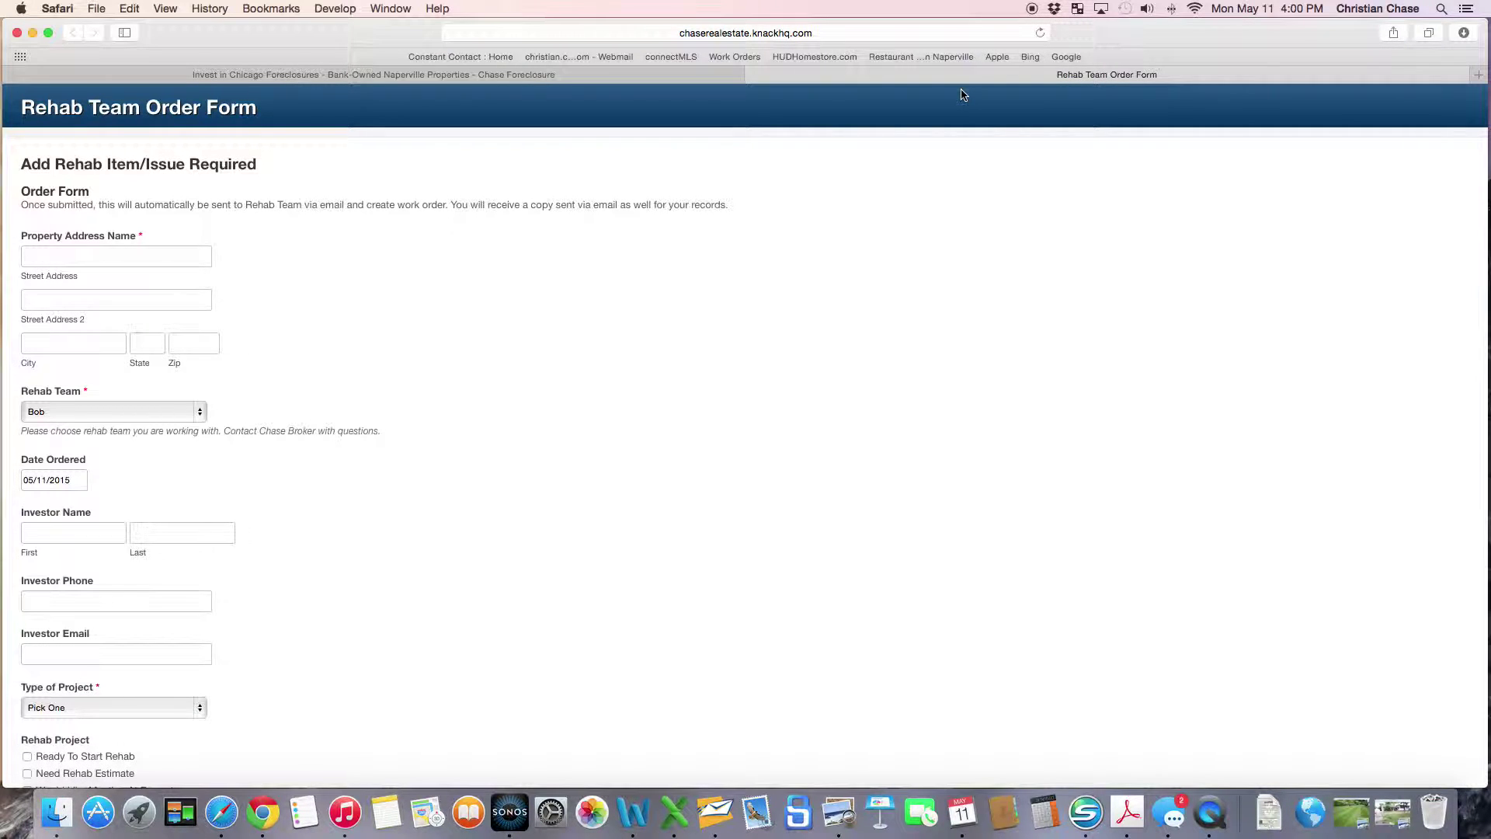
Enter the property's street address, city, state and zip, keeping the default rehab team.
left_click(109, 252)
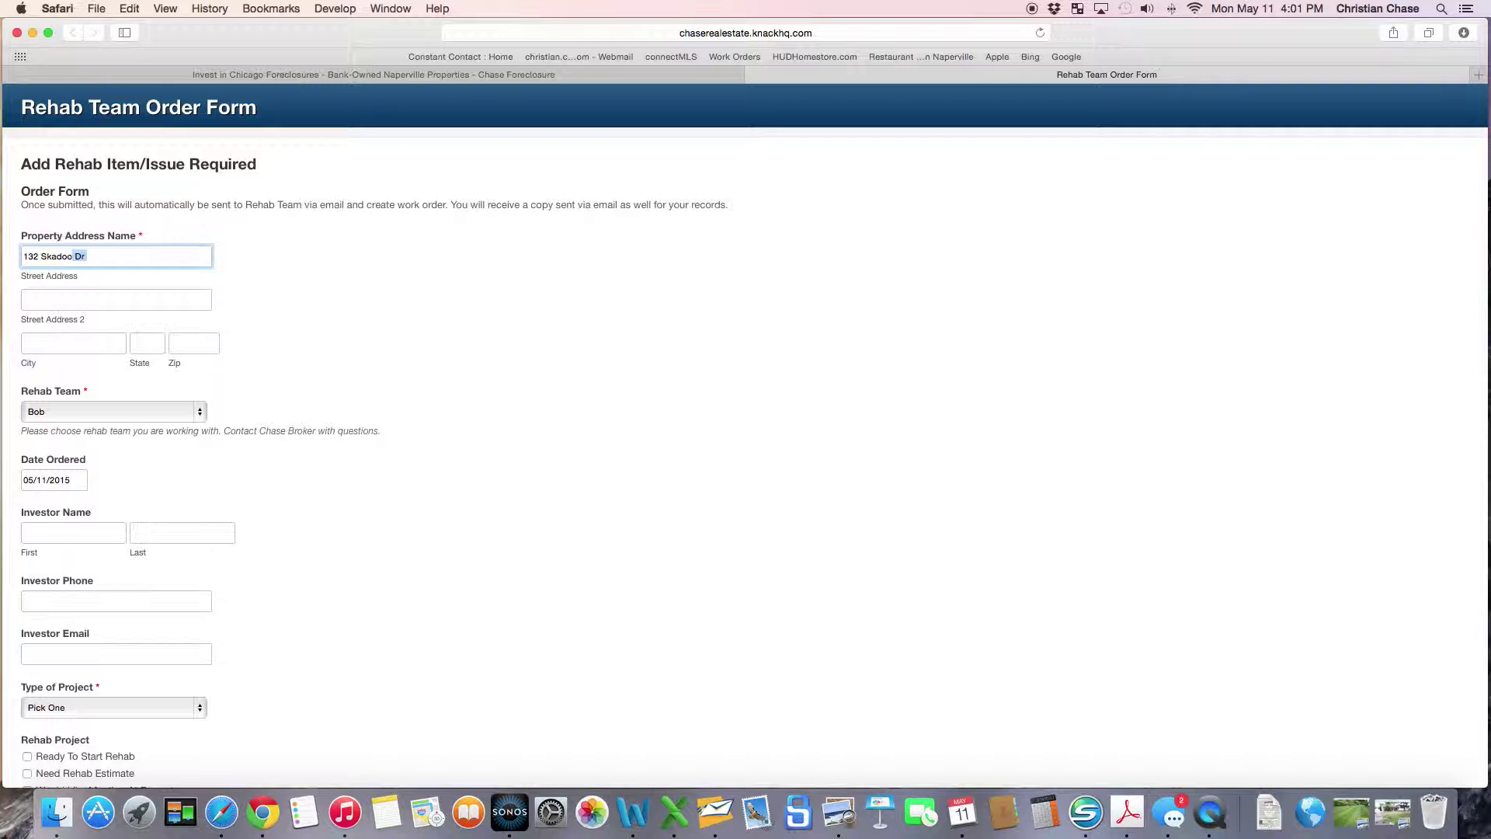
left_click(56, 340)
type("Nape")
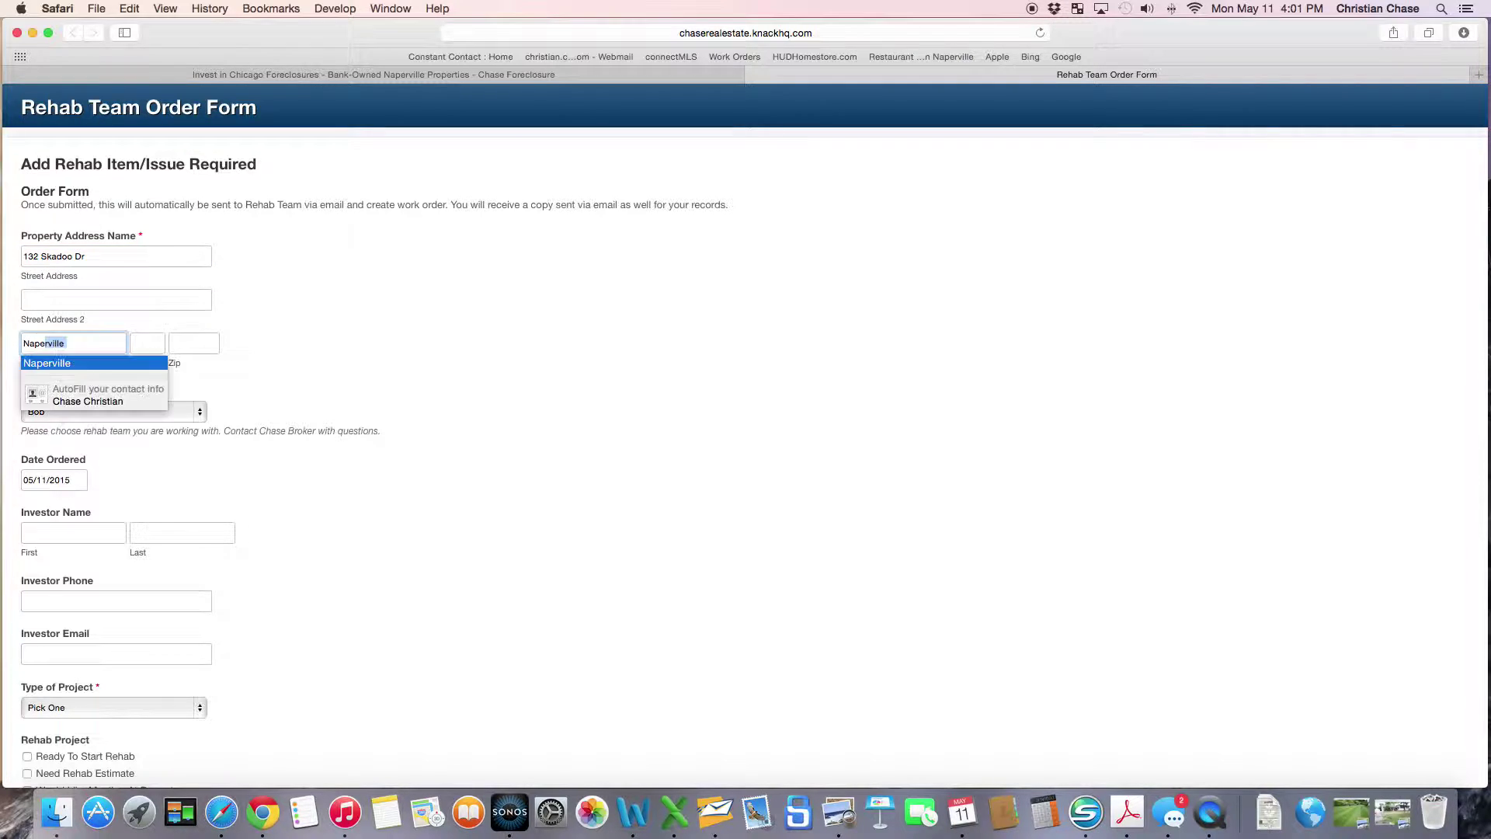
type("rville")
left_click(151, 341)
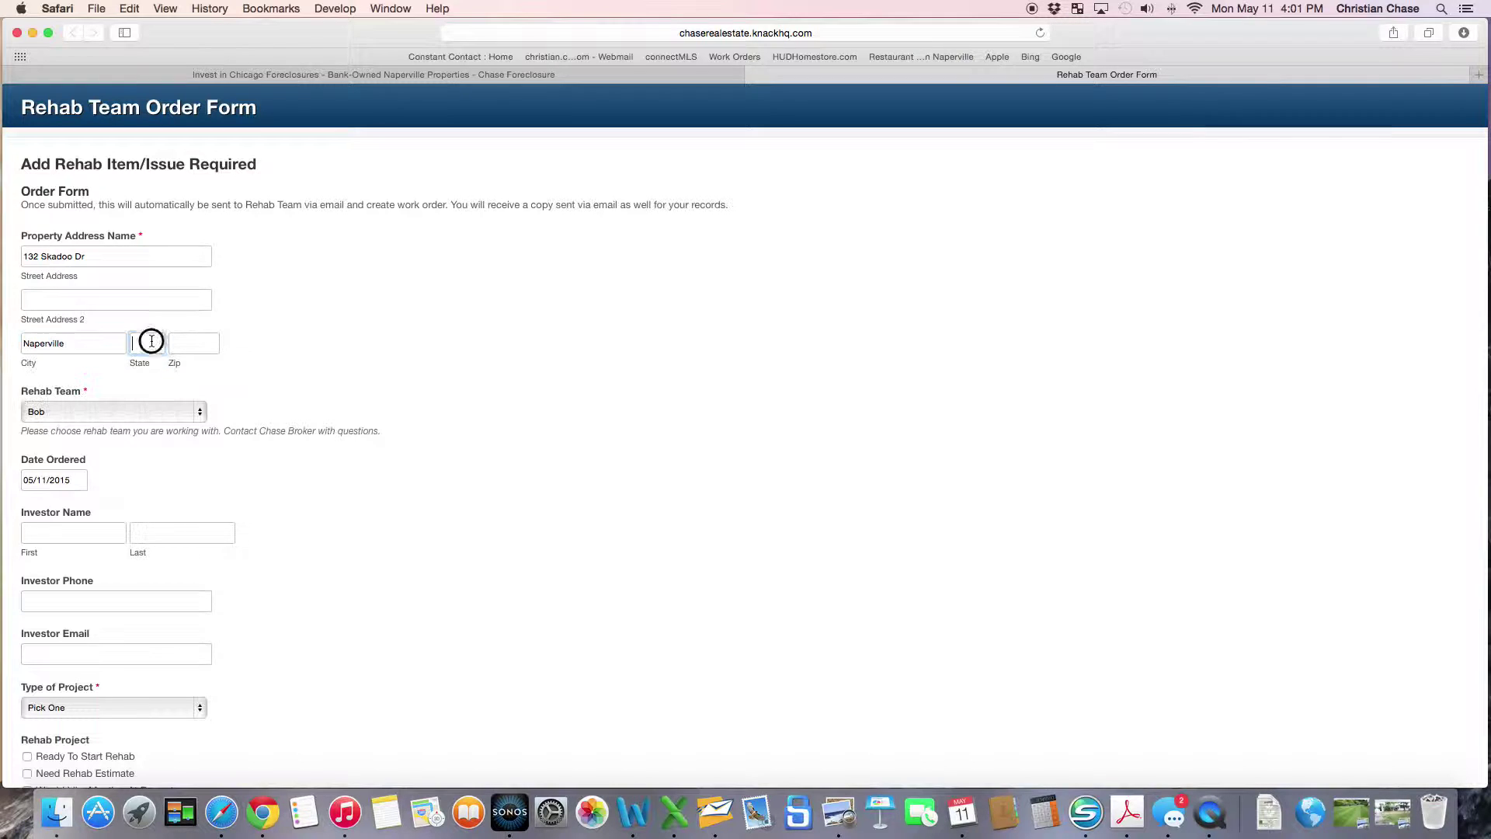
type("IL")
key("Tab")
type("60564")
left_click(266, 409)
left_click(199, 414)
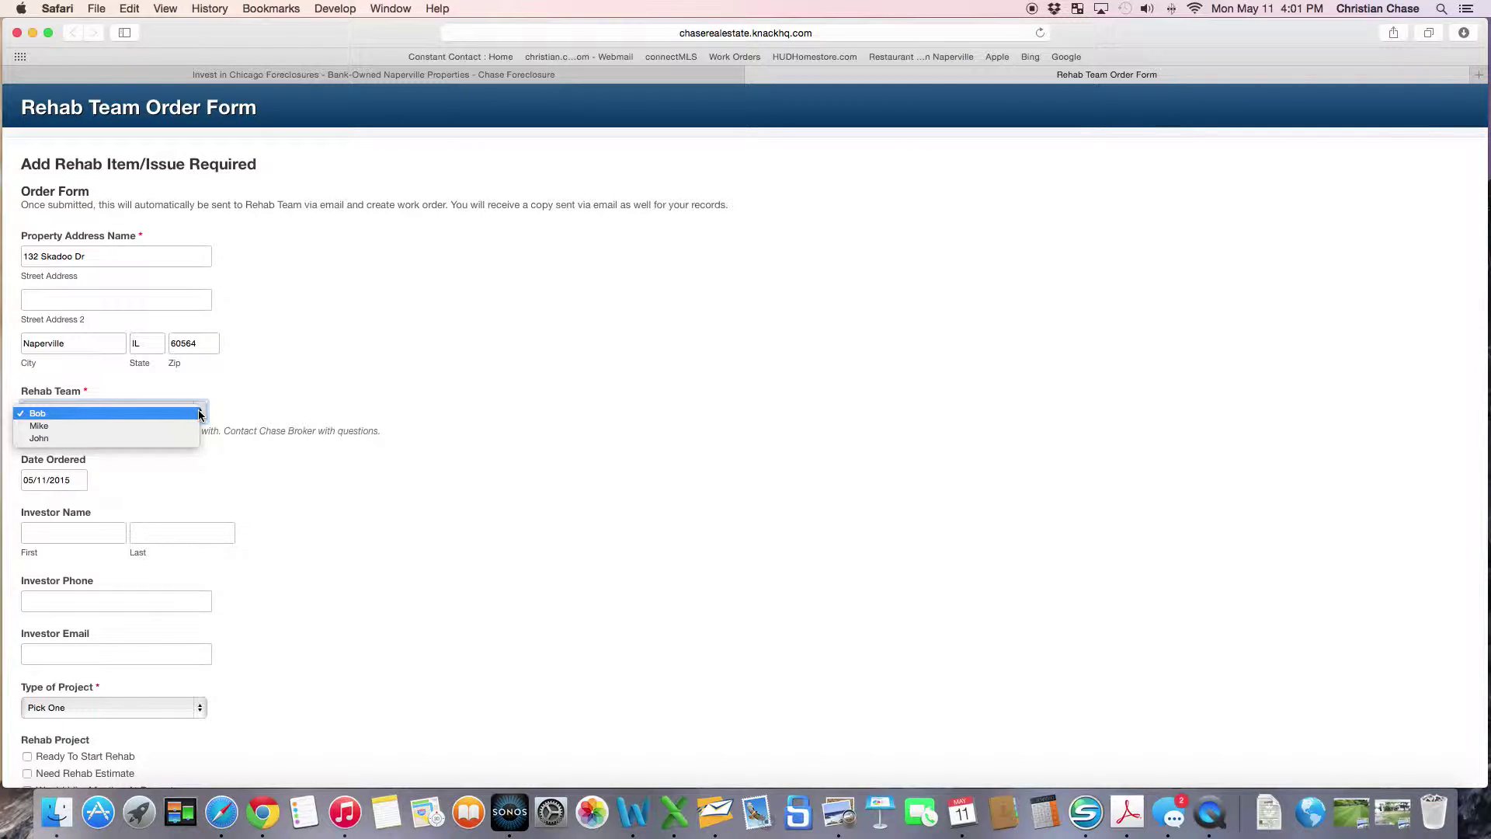
left_click(354, 404)
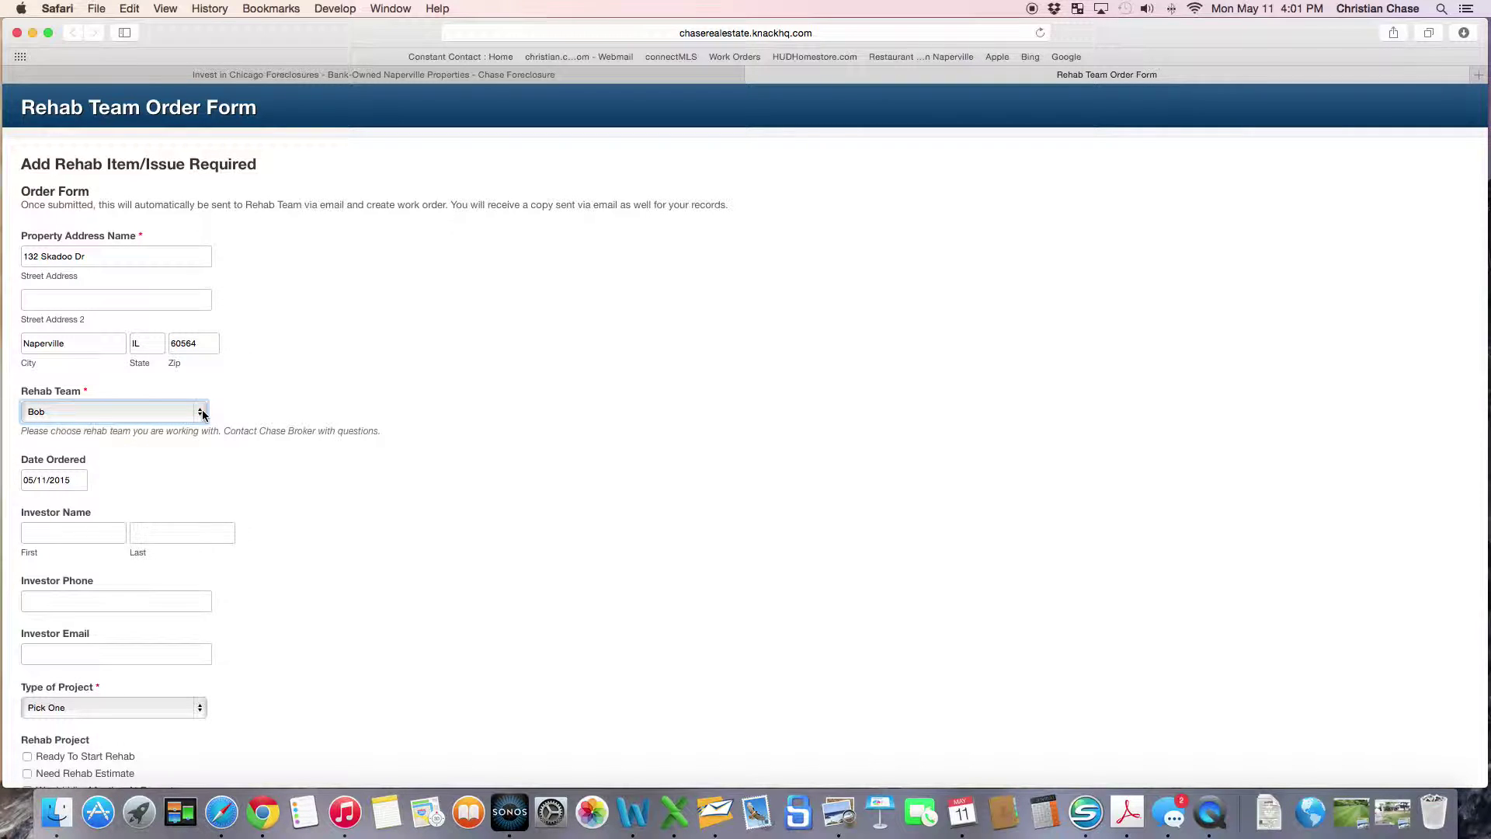
Fill in the investor's first and last name, phone number and e-mail address.
left_click(87, 533)
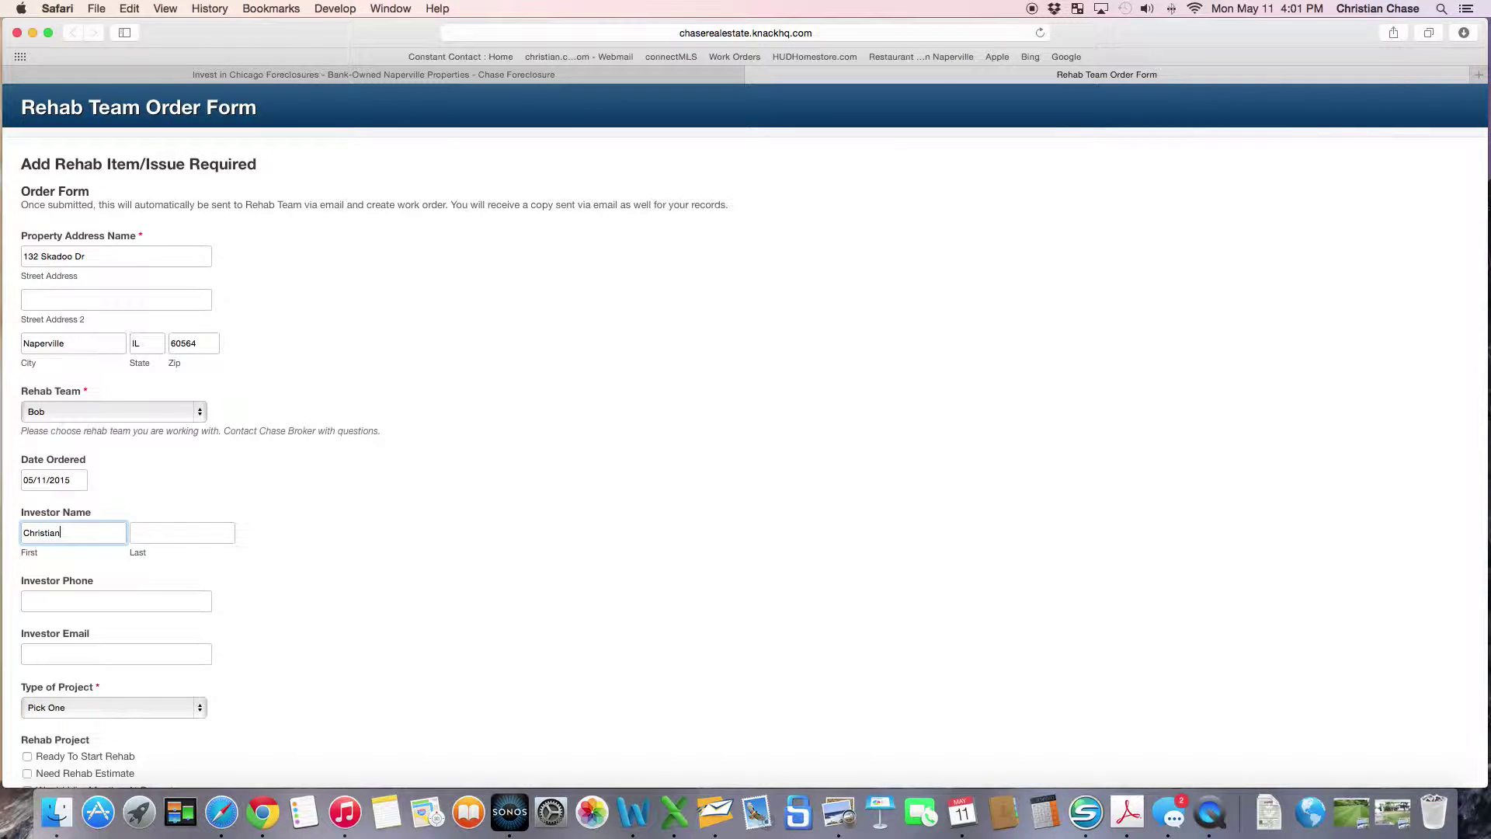
key("Tab")
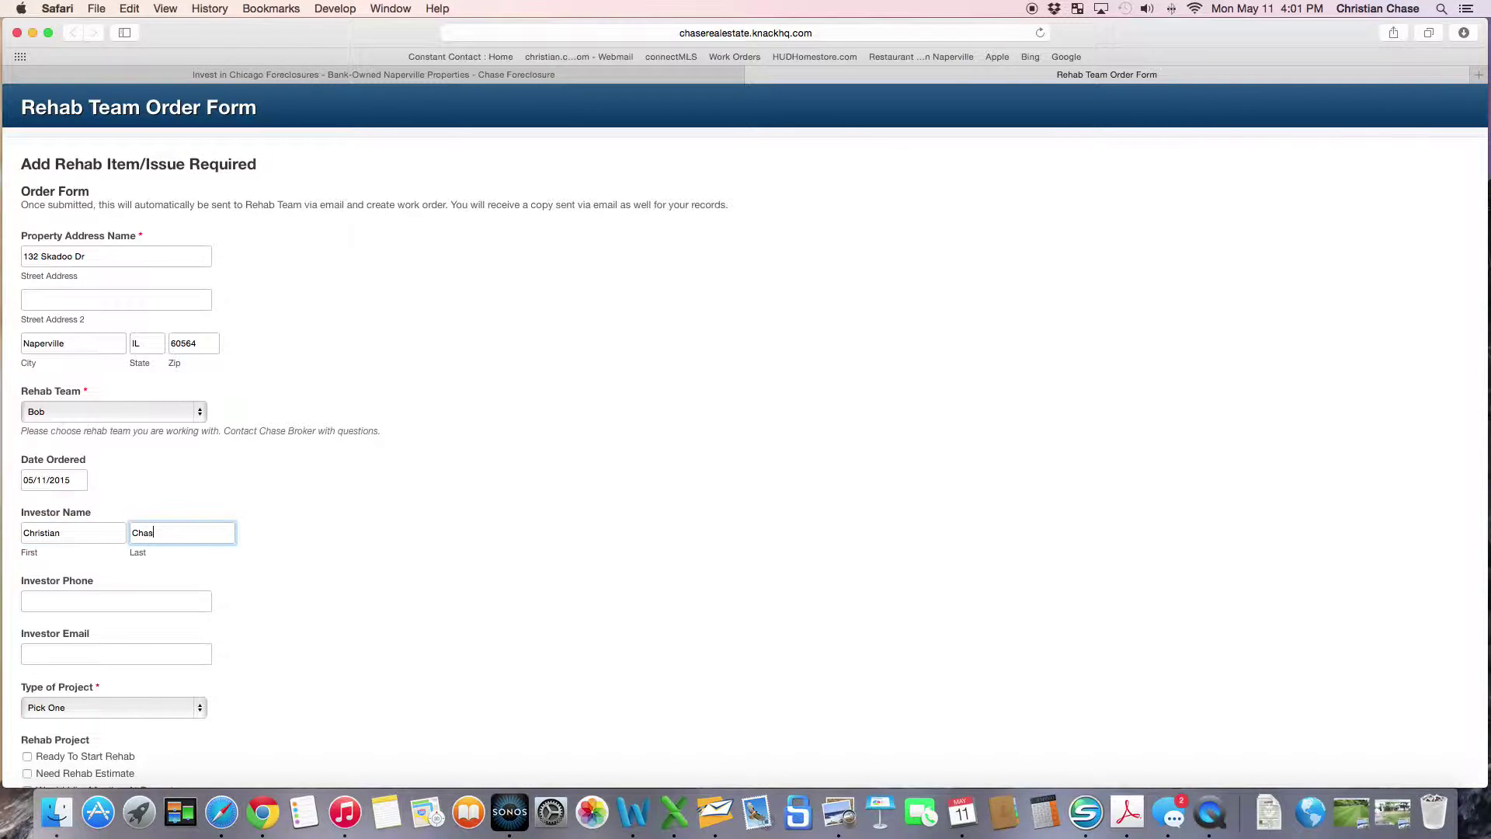
key("Tab")
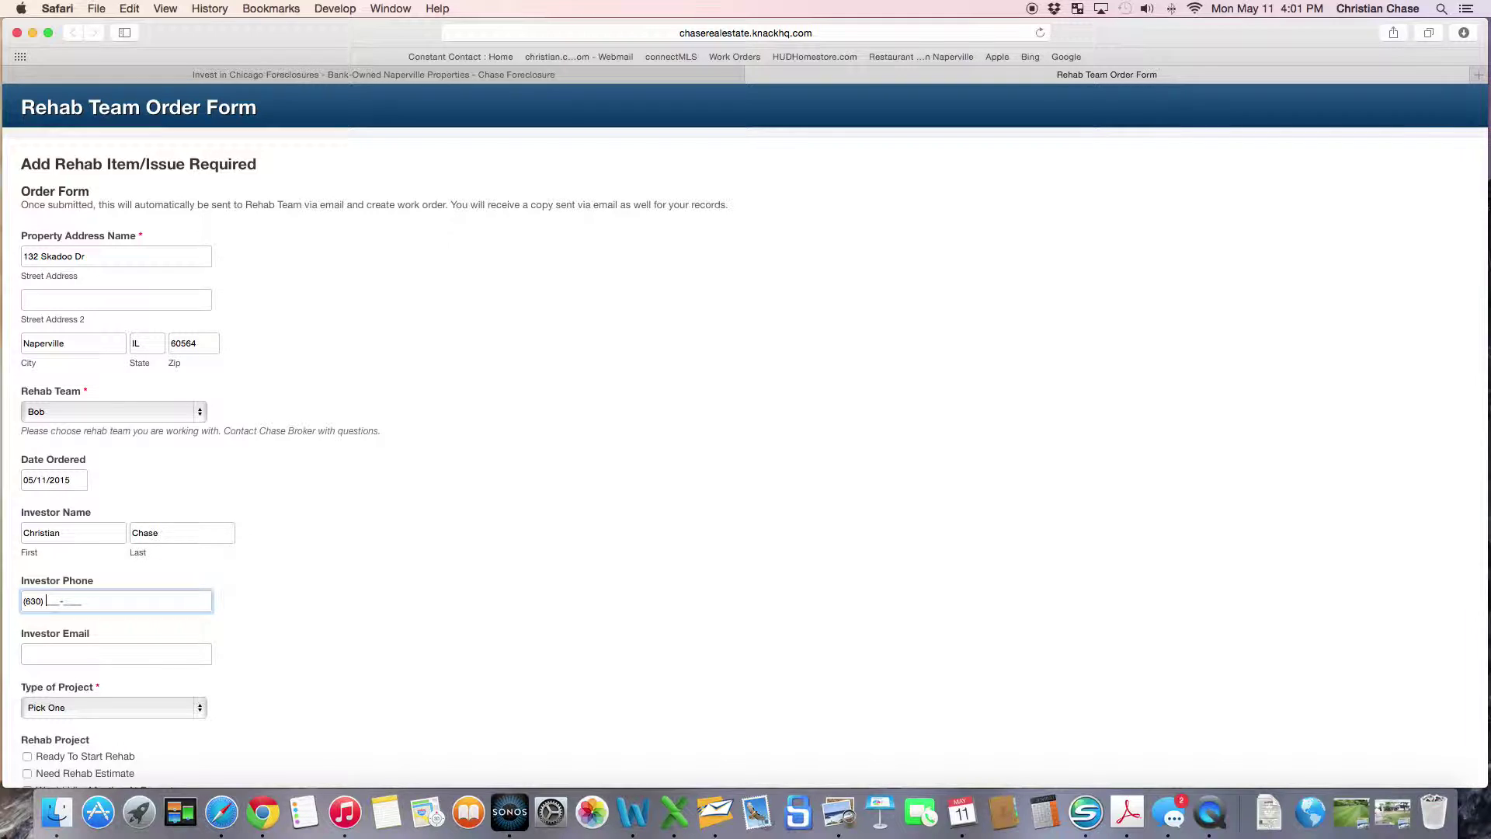
key("Tab")
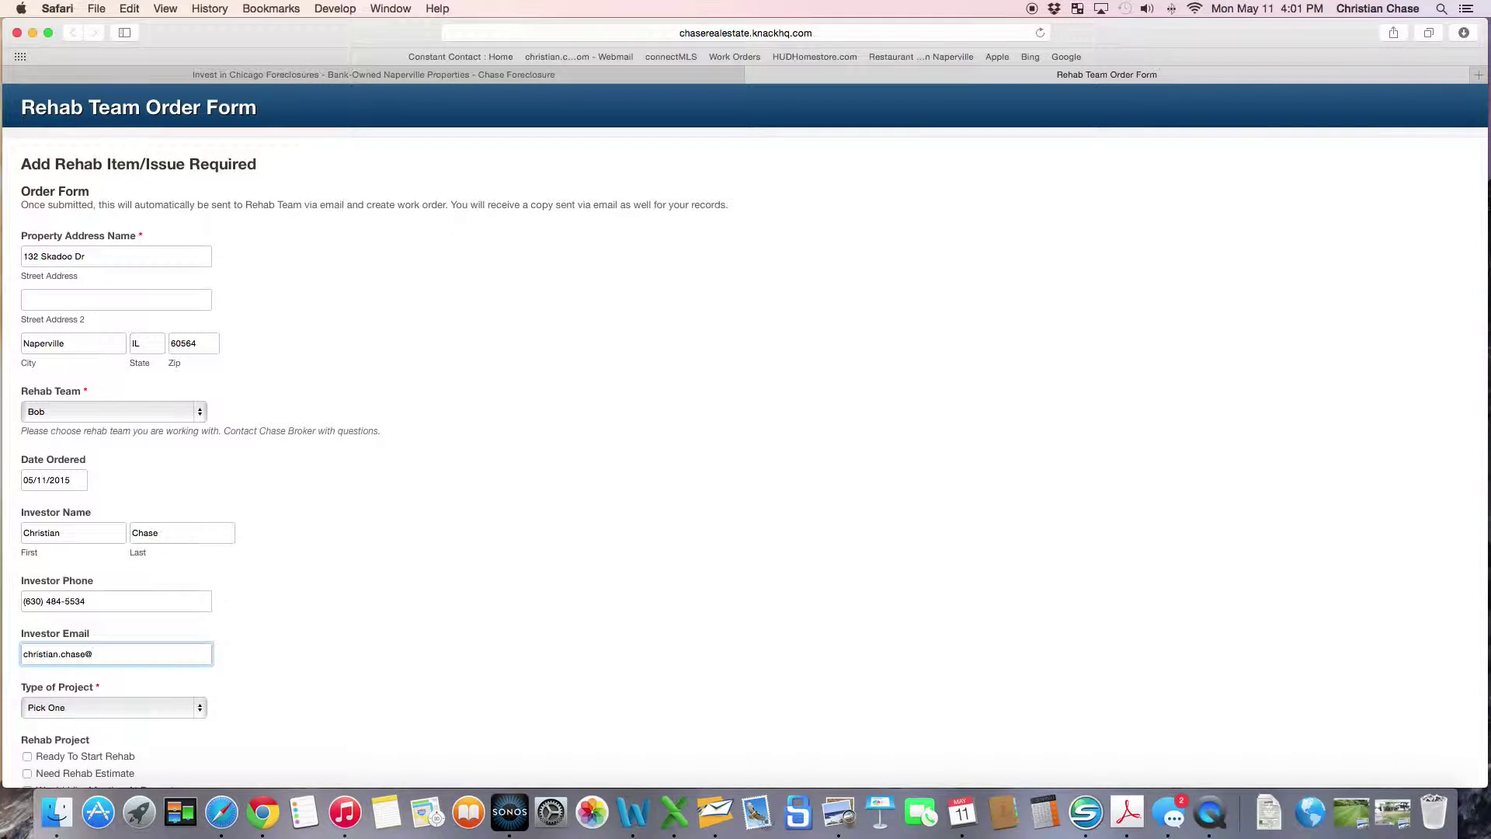
Set Type of Project to Resale Property.
key("shift+Tab")
scroll(256, 695, "down", 3)
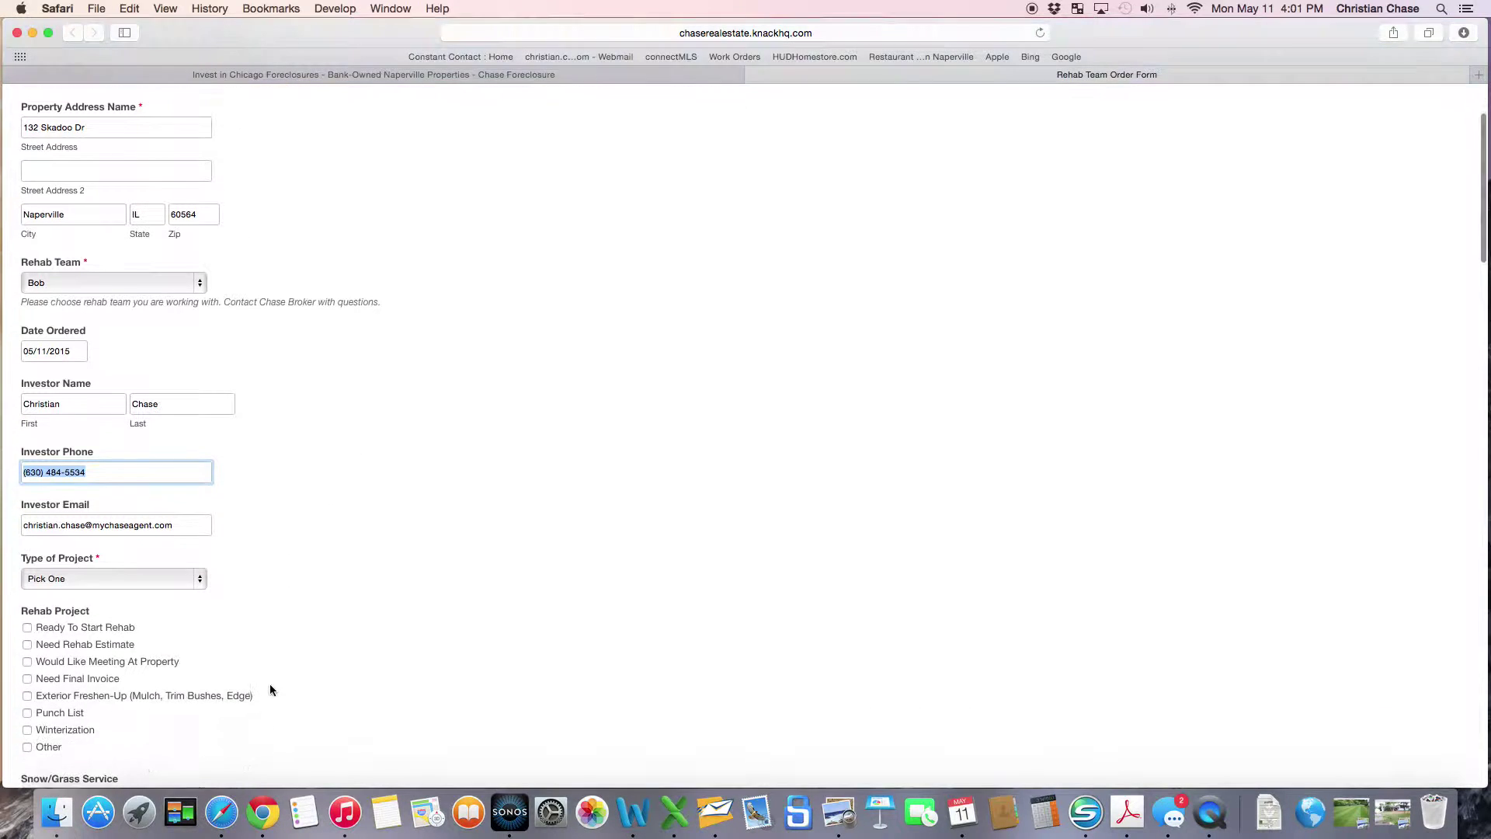
left_click(201, 578)
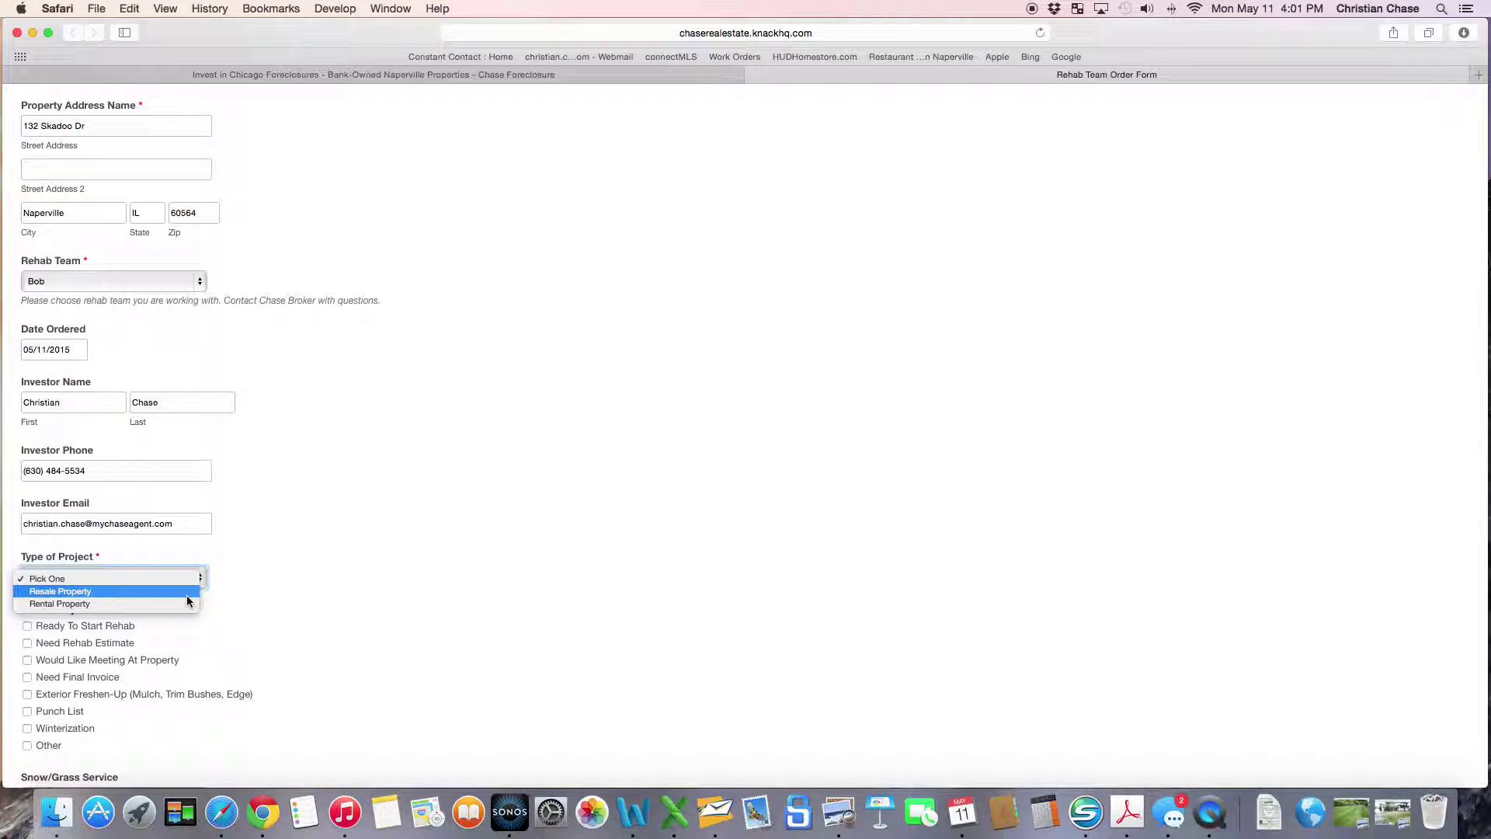
left_click(187, 592)
scroll(356, 590, "down", 3)
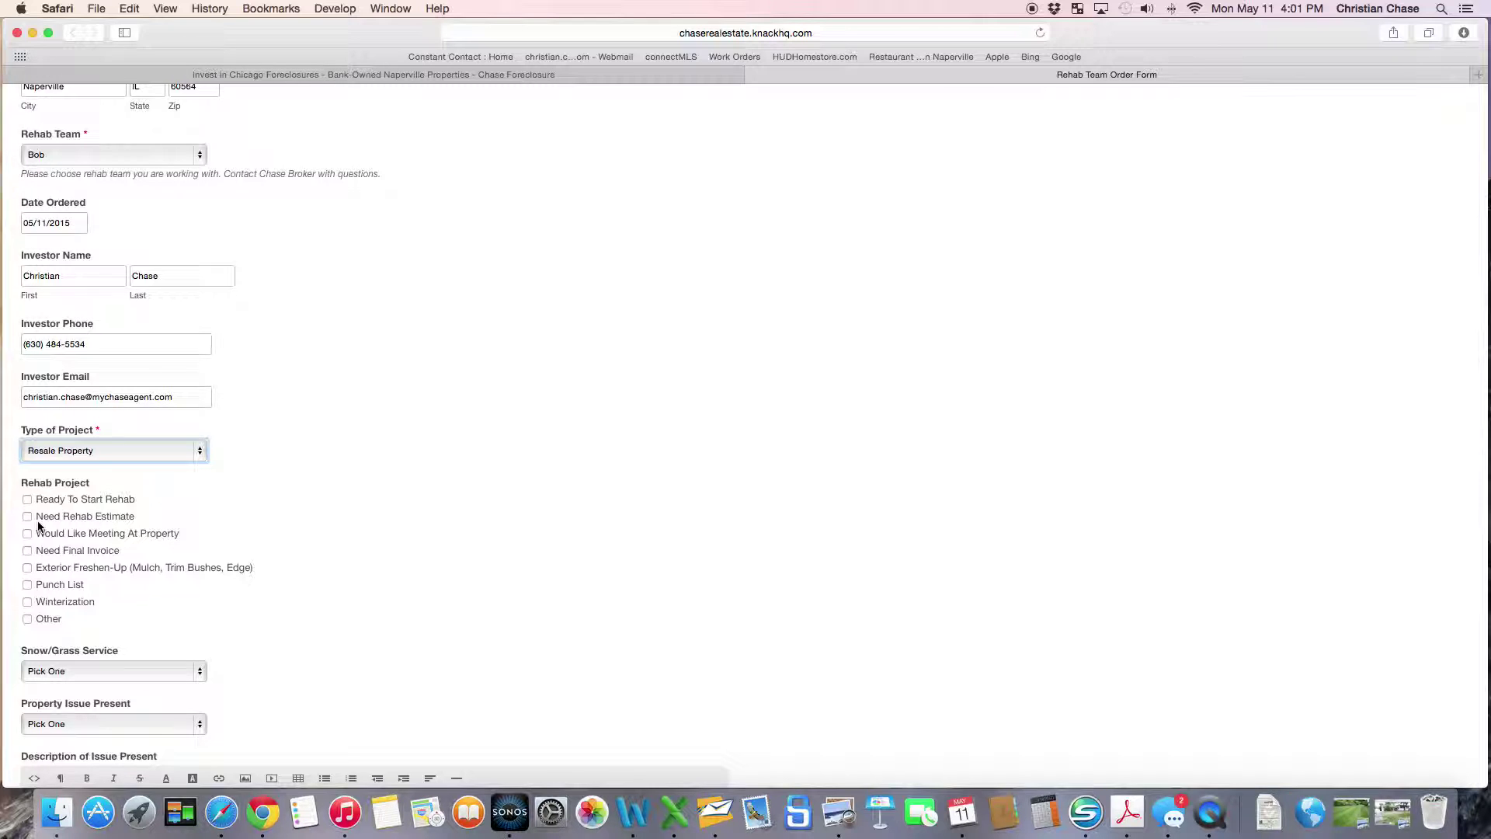
Tick Exterior Freshen-Up (Mulch, Trim Bushes, Edge) and bring up the Snow/Grass Service choices.
left_click(27, 568)
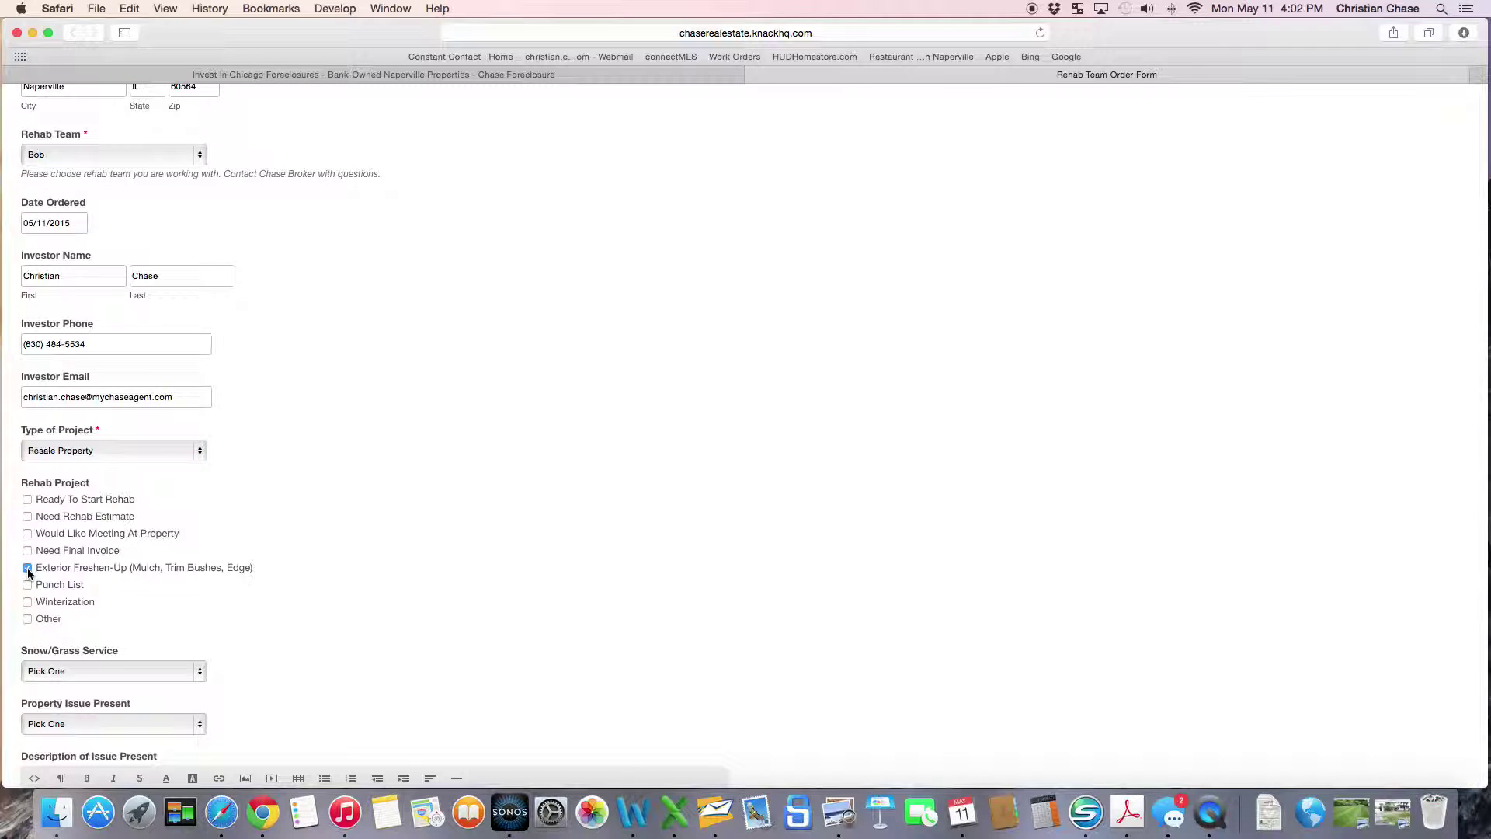
scroll(186, 547, "down", 3)
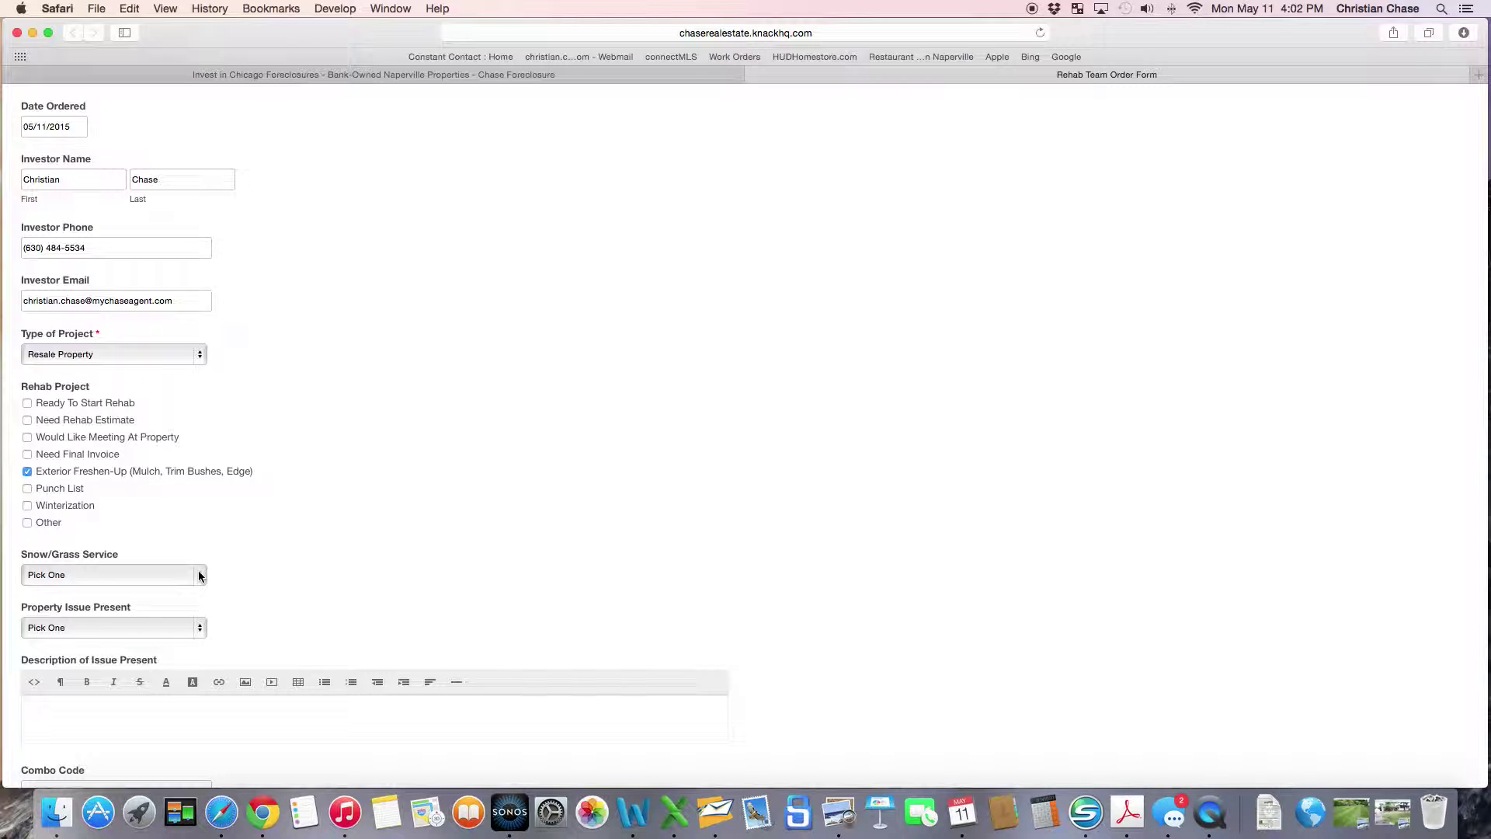
left_click(199, 576)
left_click(289, 569)
left_click(201, 577)
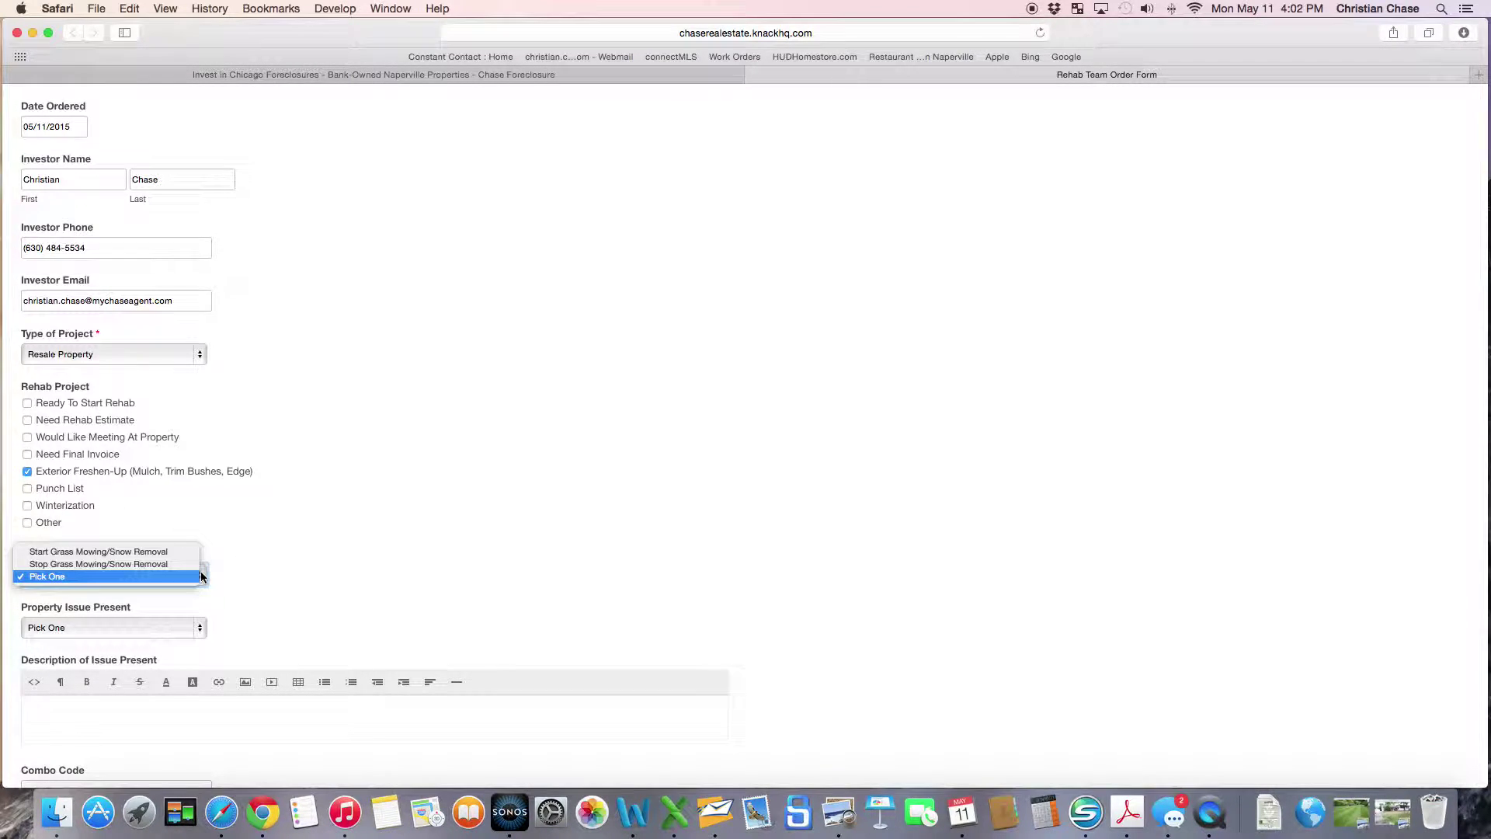
Choose Start Grass Mowing/Snow Removal and describe the issue as 'Test'.
left_click(163, 552)
scroll(162, 549, "down", 3)
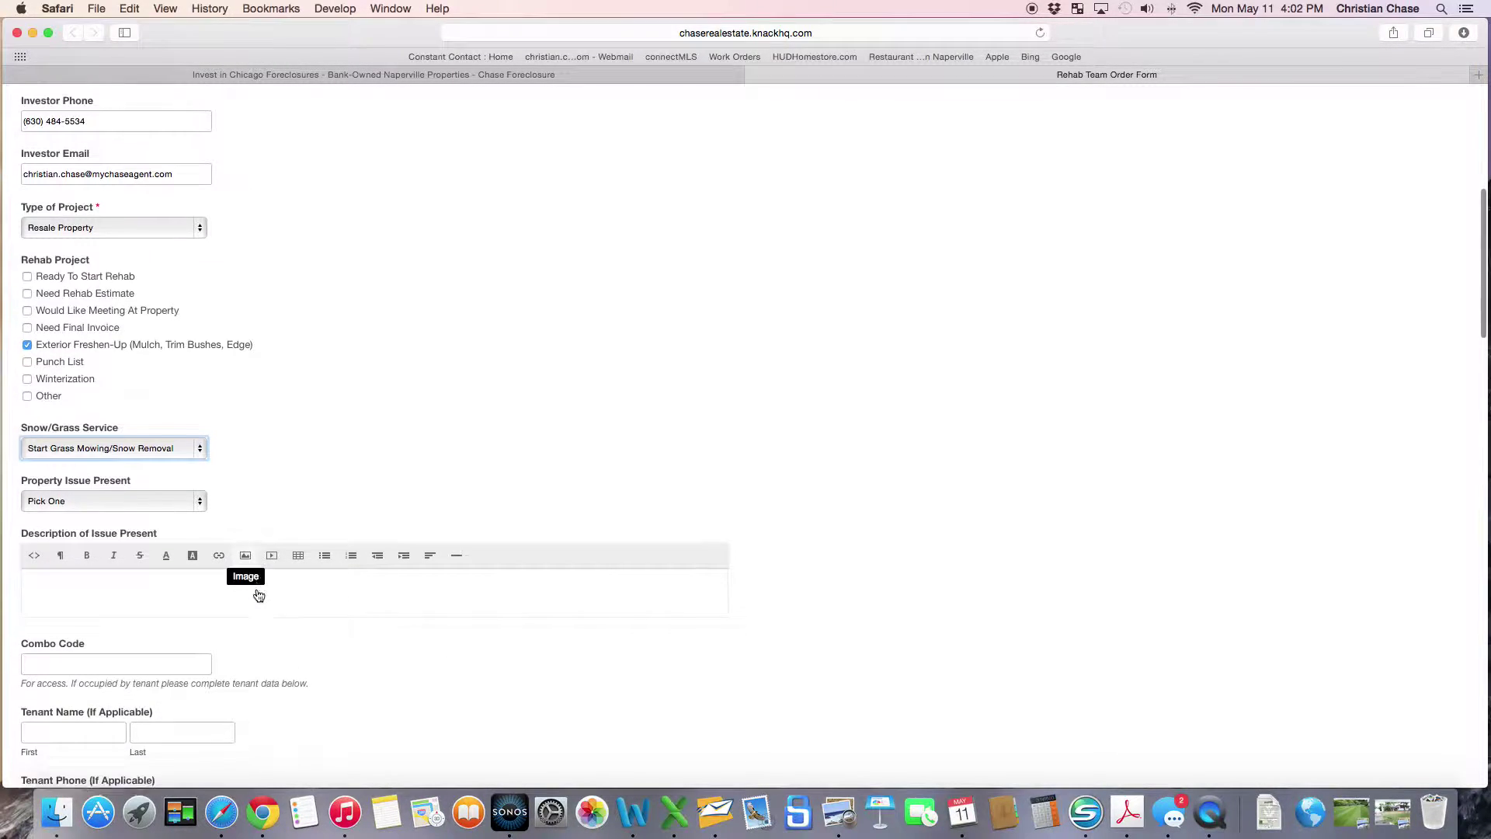
left_click(133, 592)
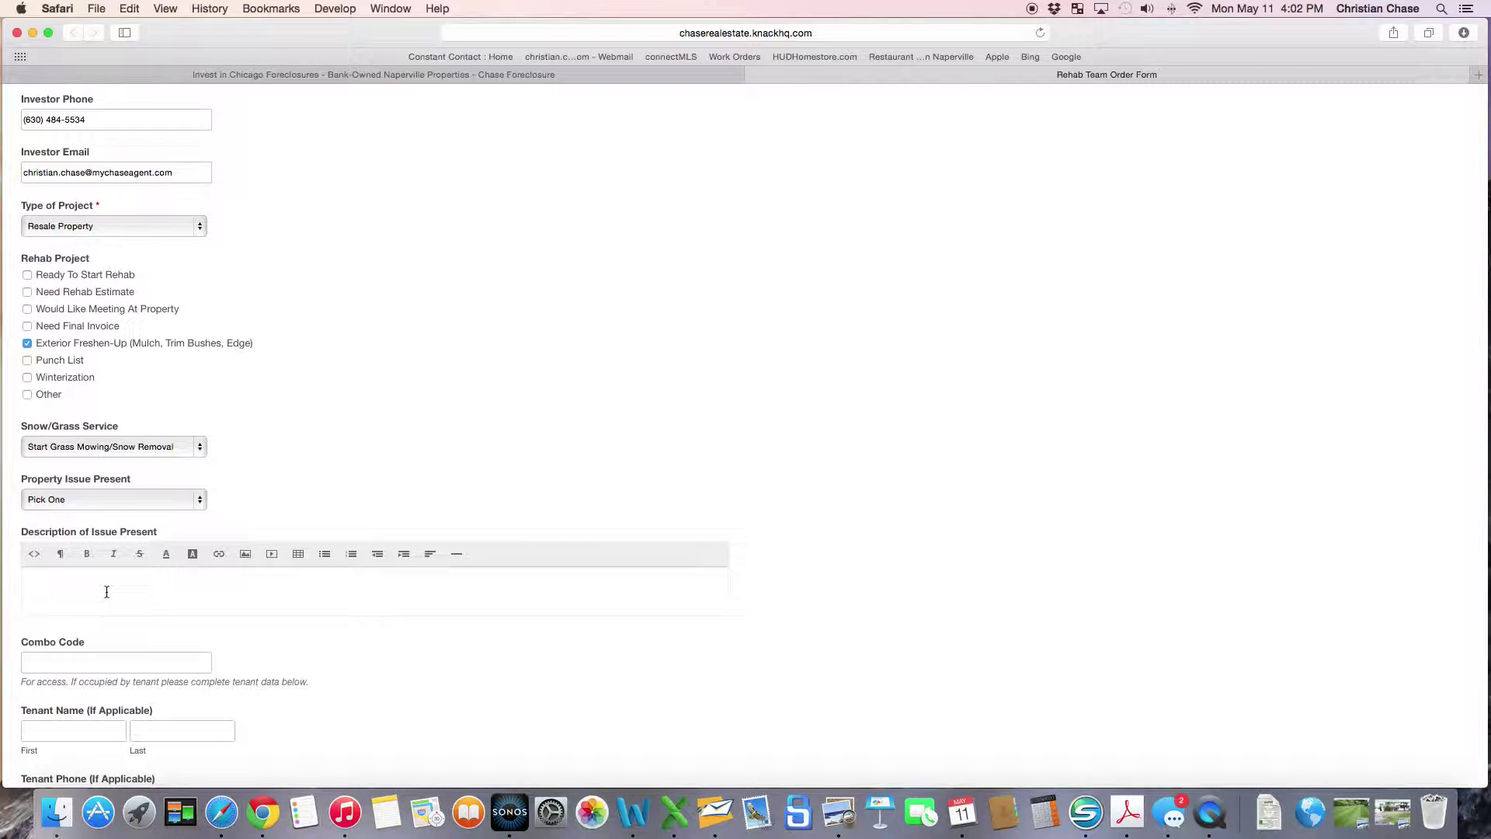
type("Tdest")
key("BackSpace")
key("BackSpace")
key("BackSpace")
type("esyt")
Submit the completed Rehab Team Order Form.
scroll(109, 593, "down", 5)
scroll(112, 596, "down", 20)
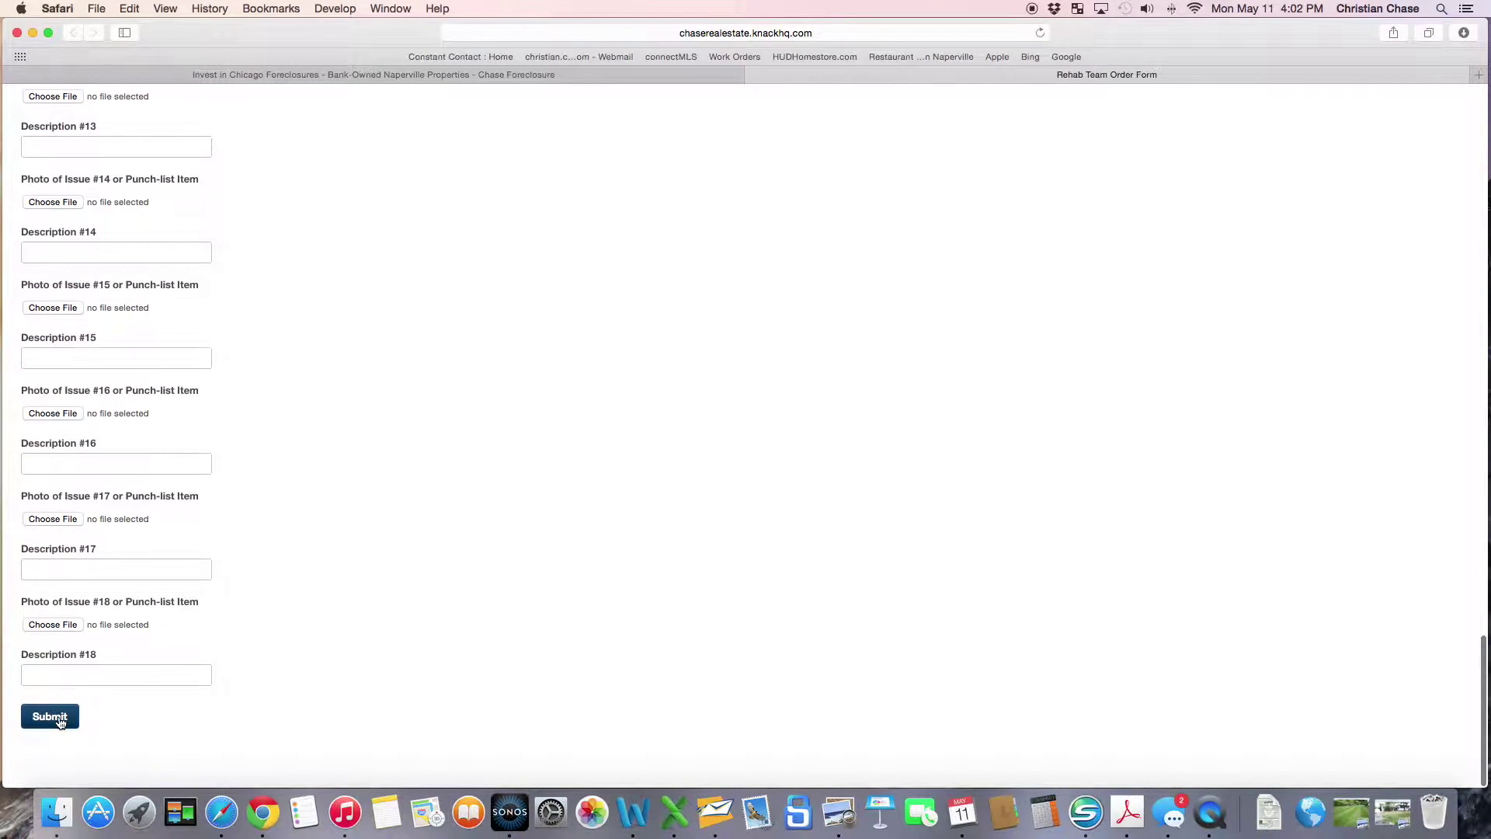
left_click(55, 720)
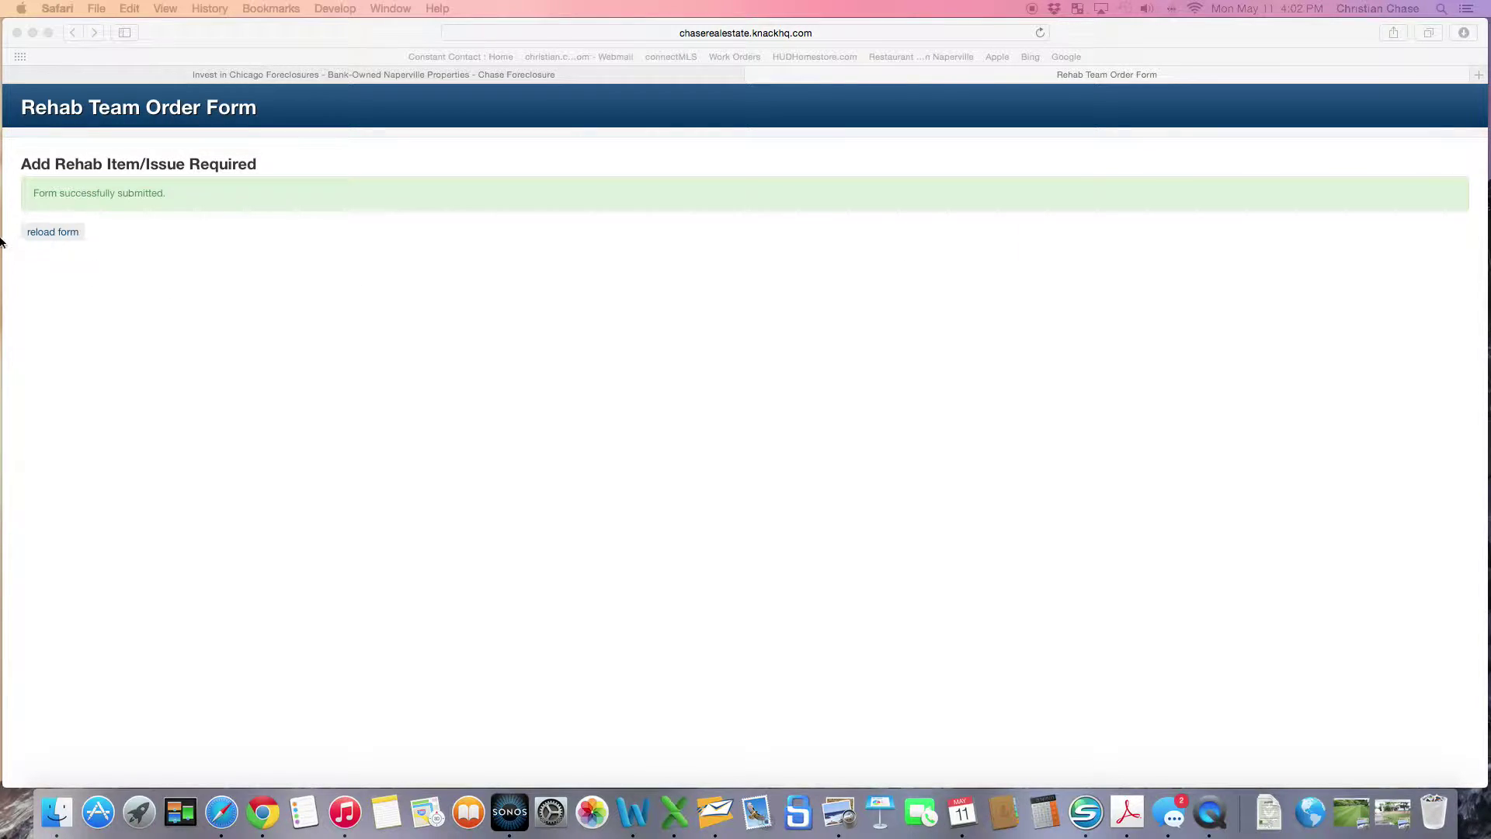
Reload a blank order form and check the Snow/Grass Service choices, leaving Pick One.
left_click(52, 231)
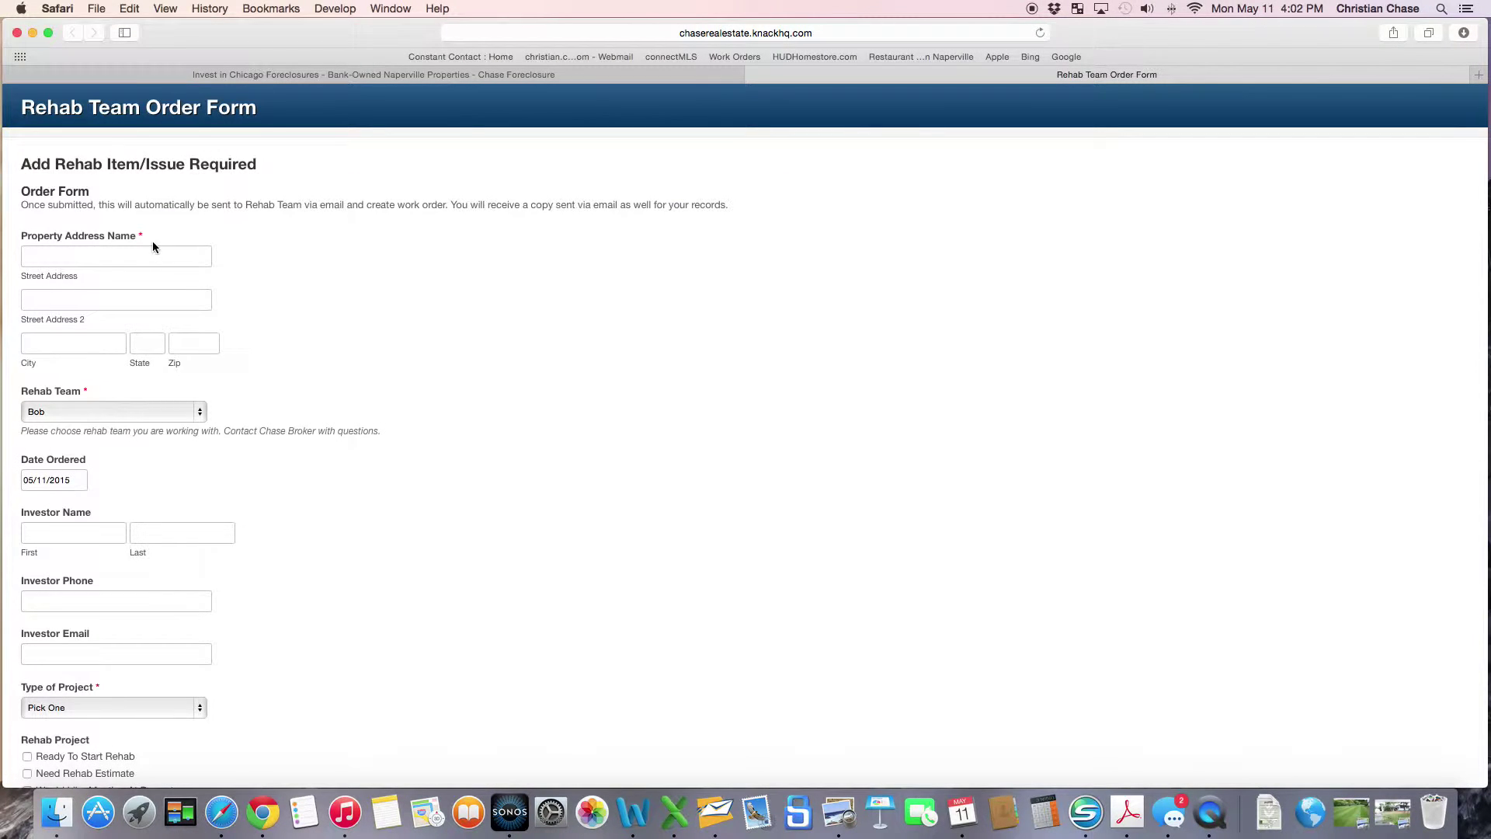
scroll(226, 252, "down", 8)
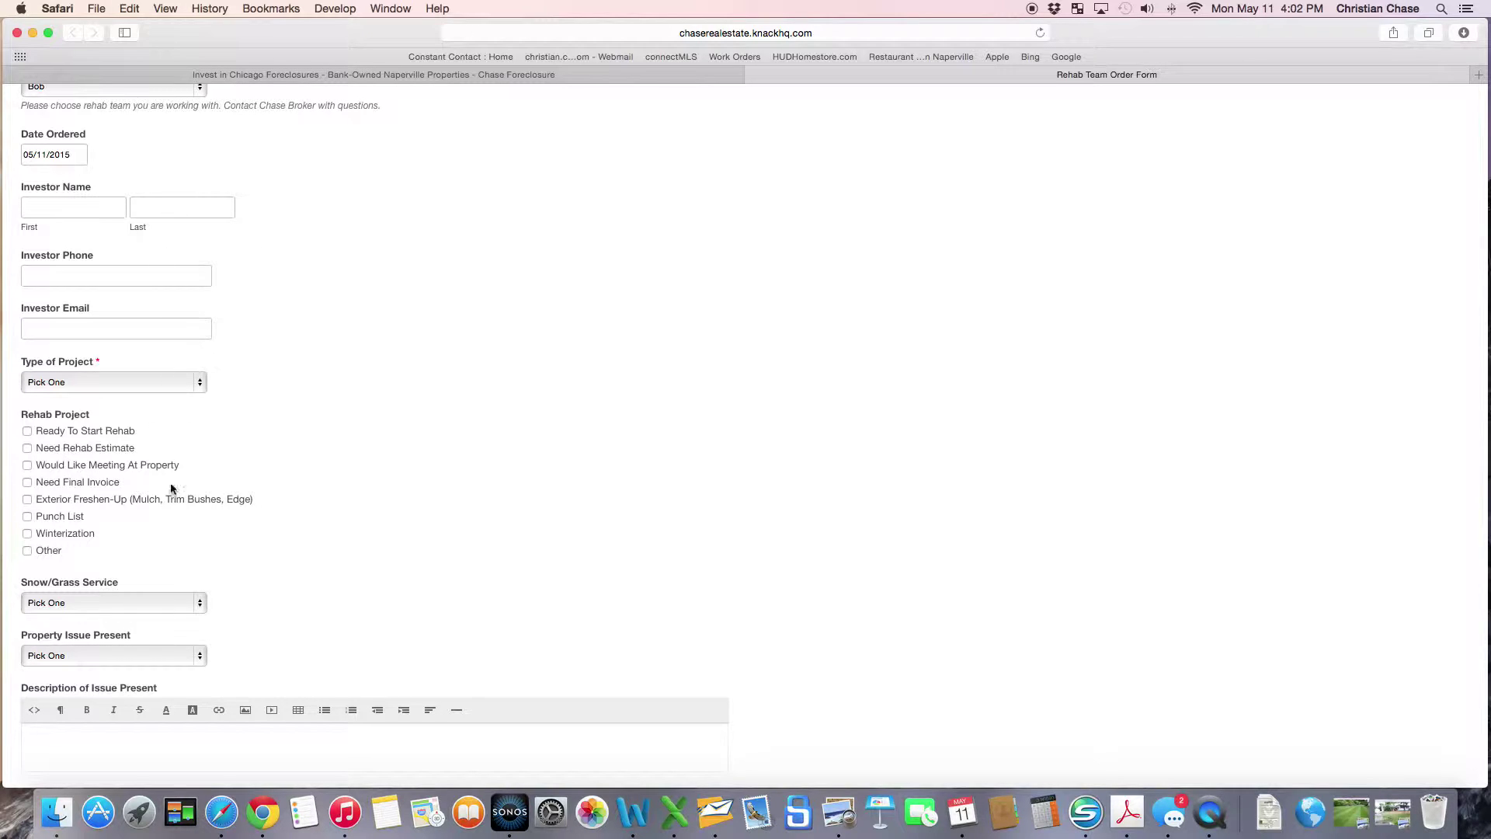
left_click(200, 603)
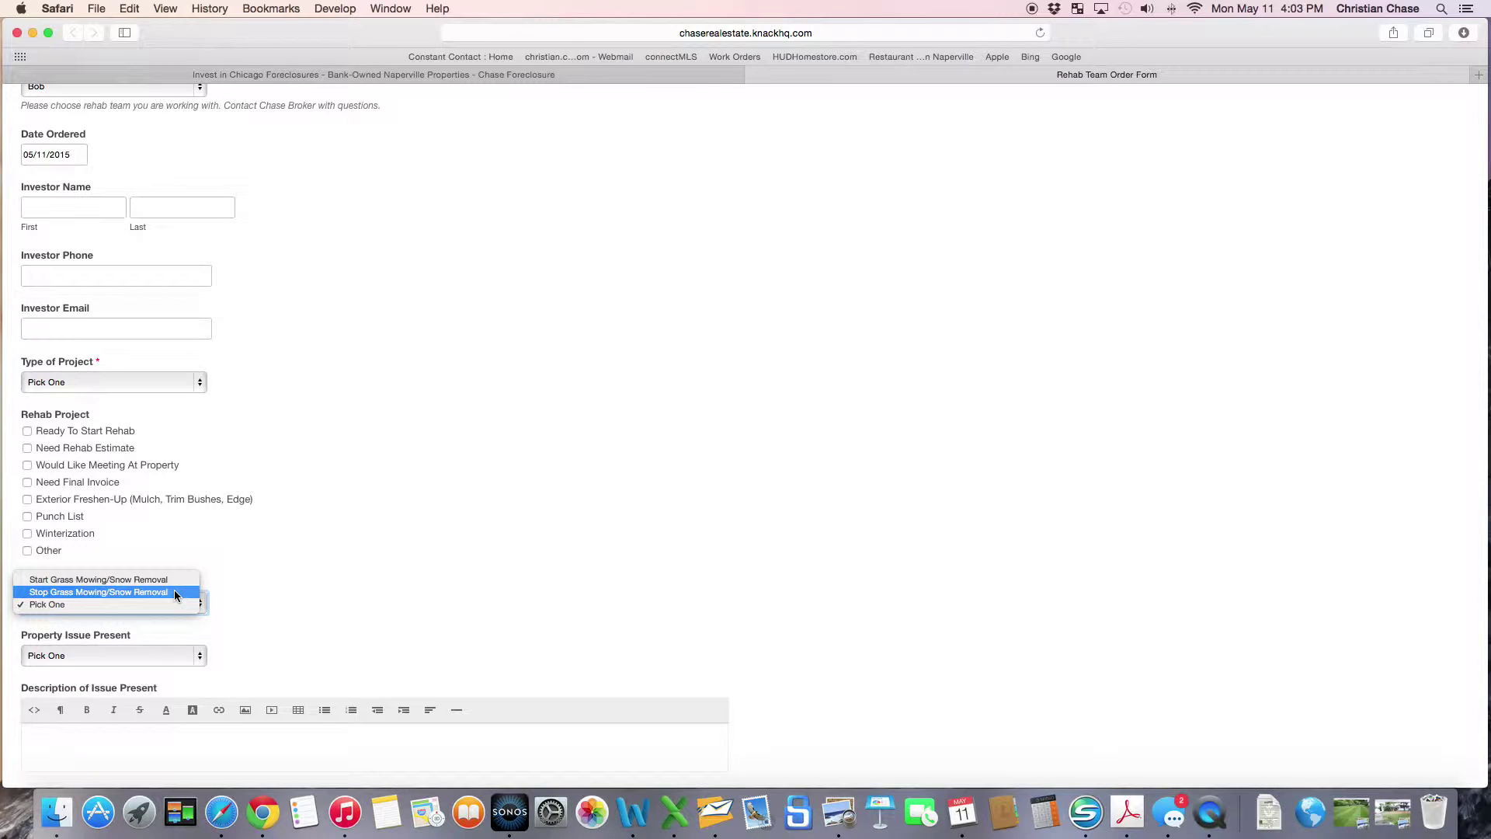
left_click(327, 592)
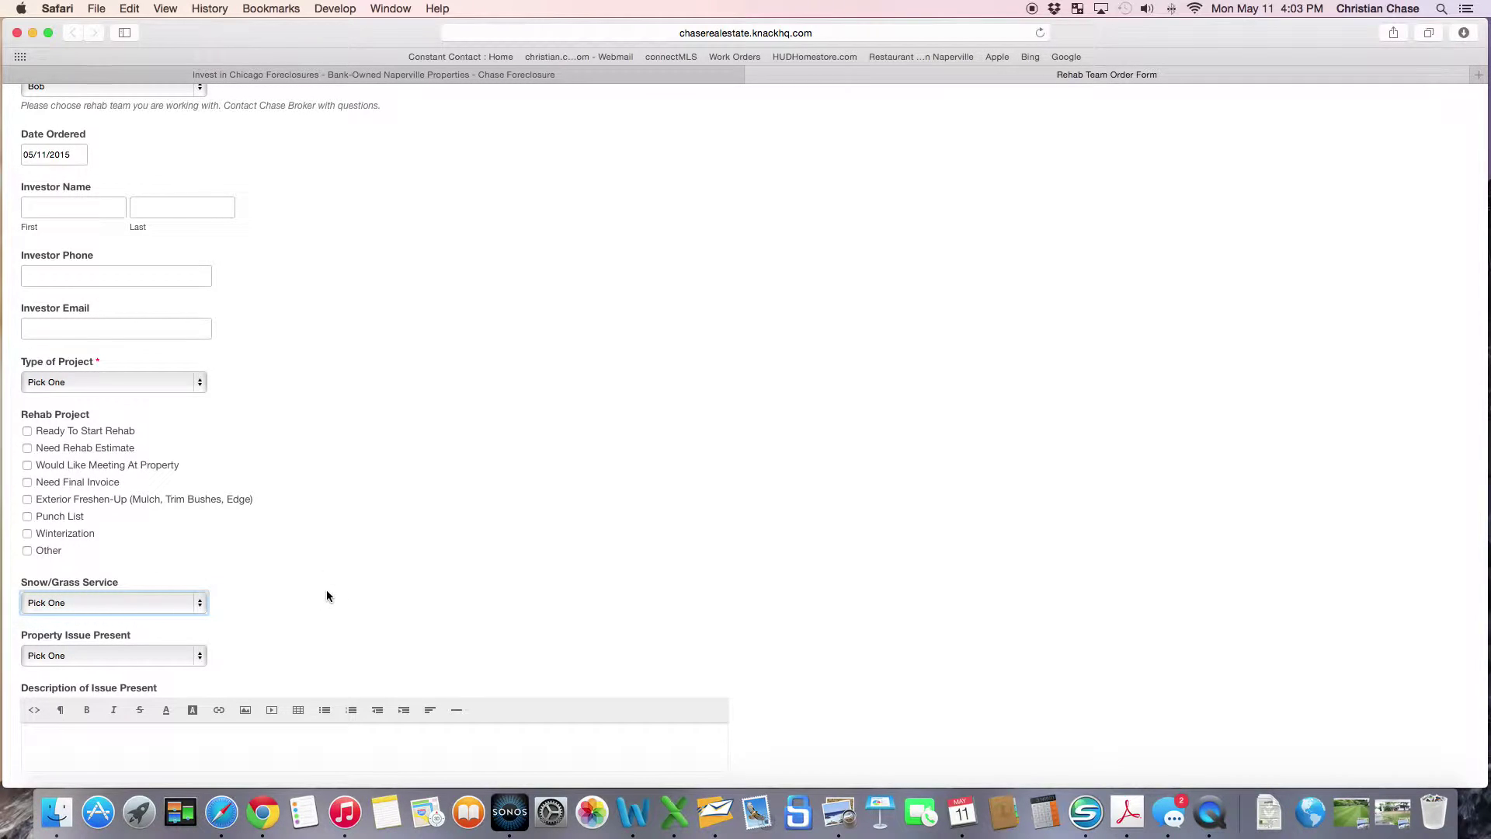